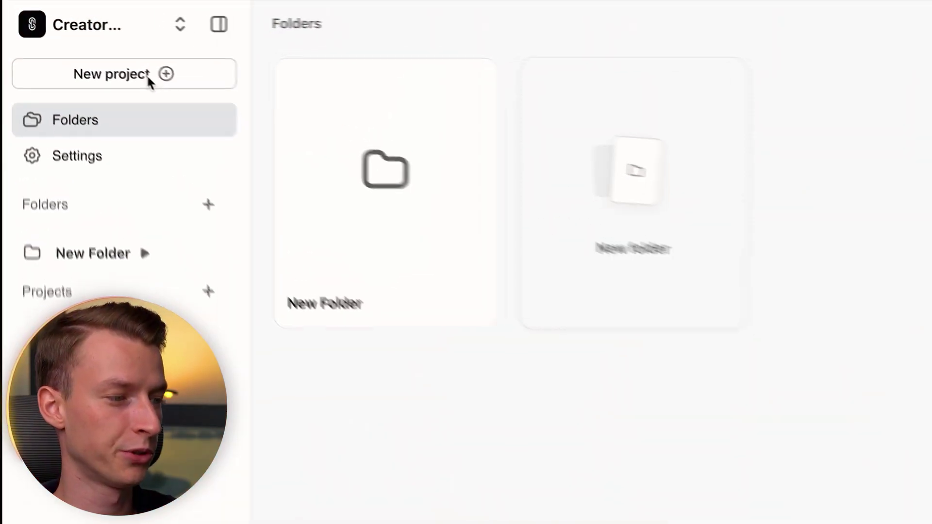
Step: Start a new project, paste the 1123-character titanium-pan ad script, and keep Talking Actors mode
{"action": "left_click", "coordinate": [147, 74]}
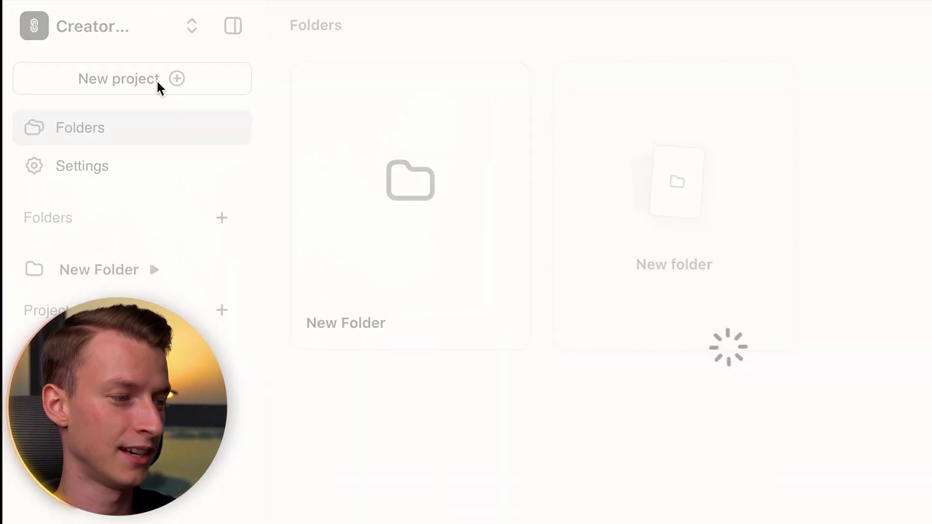
{"action": "left_click", "coordinate": [464, 455]}
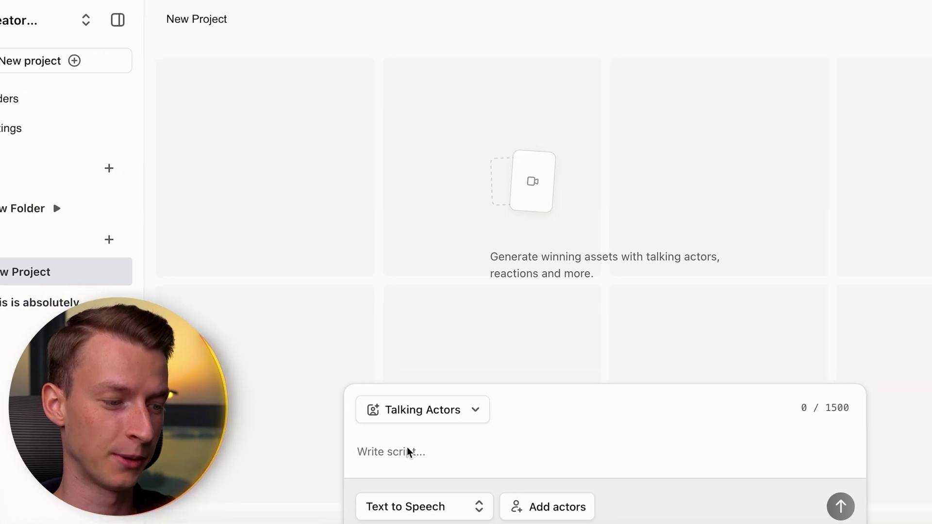
{"action": "key", "text": "ctrl+v"}
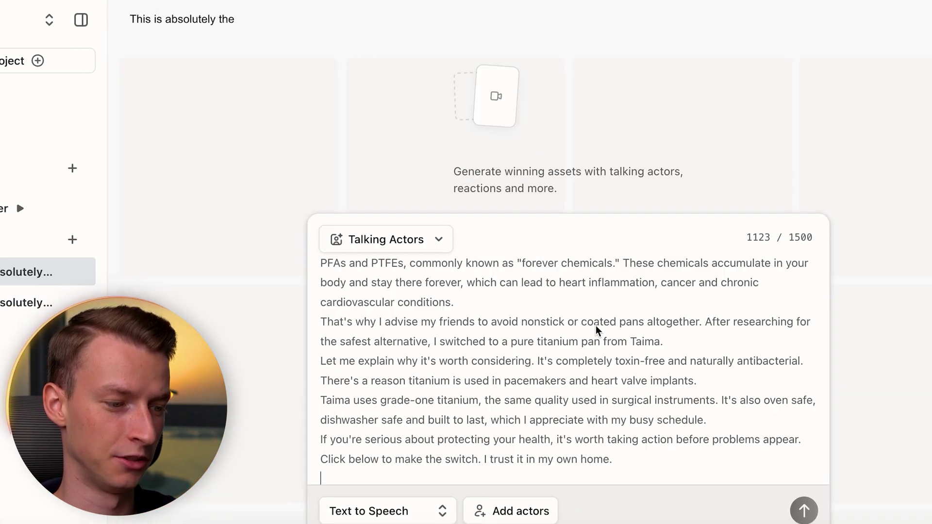
{"action": "scroll", "coordinate": [587, 313], "scroll_direction": "up", "scroll_amount": 3}
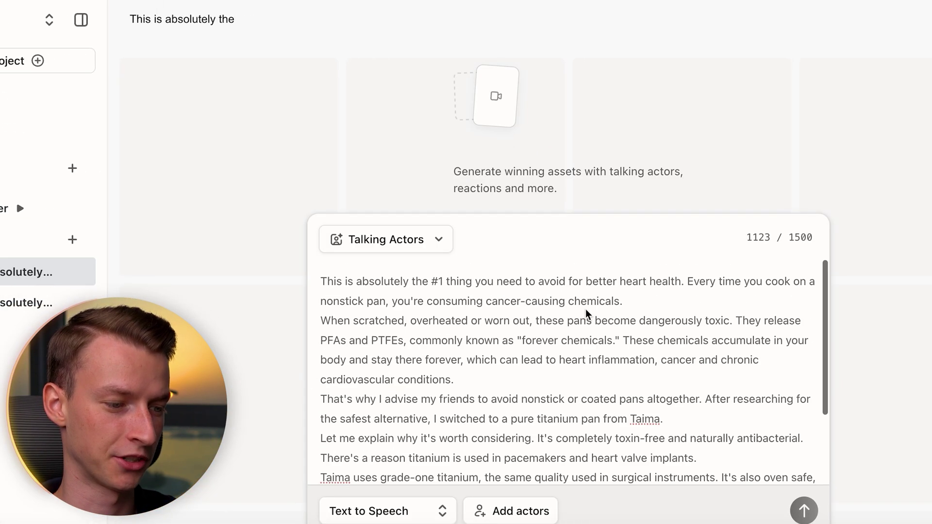
{"action": "left_click", "coordinate": [388, 247]}
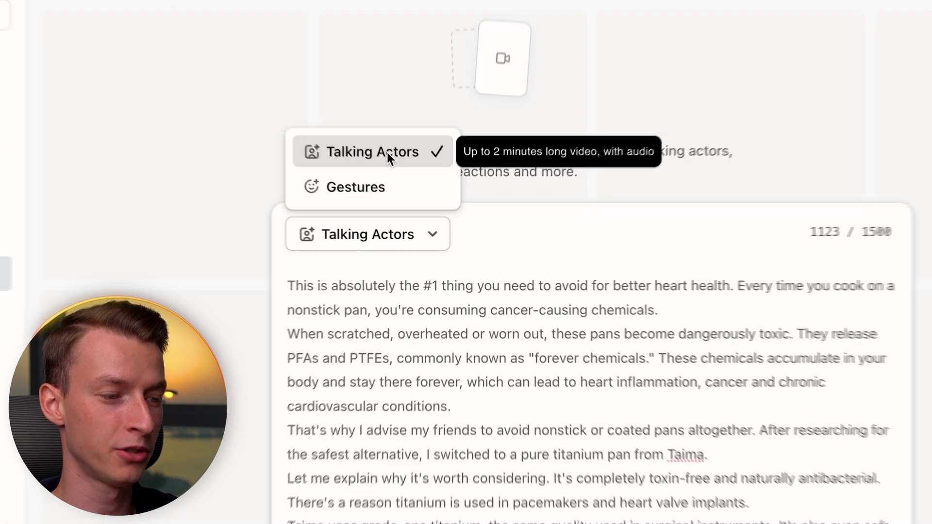
{"action": "left_click", "coordinate": [383, 153]}
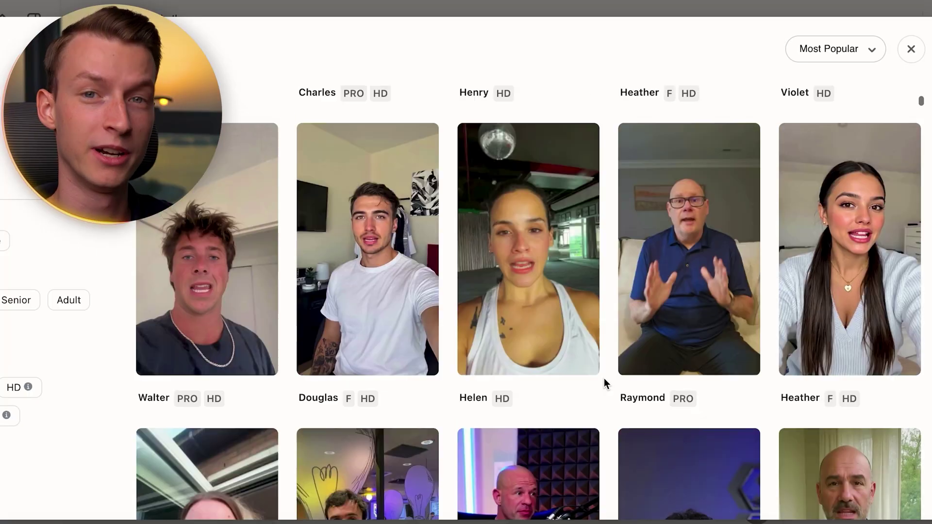
Step: Scroll through the AI actor library grid without picking anyone
{"action": "scroll", "coordinate": [603, 384], "scroll_direction": "down", "scroll_amount": 5}
{"action": "scroll", "coordinate": [603, 384], "scroll_direction": "up", "scroll_amount": 3}
{"action": "scroll", "coordinate": [603, 384], "scroll_direction": "down", "scroll_amount": 15}
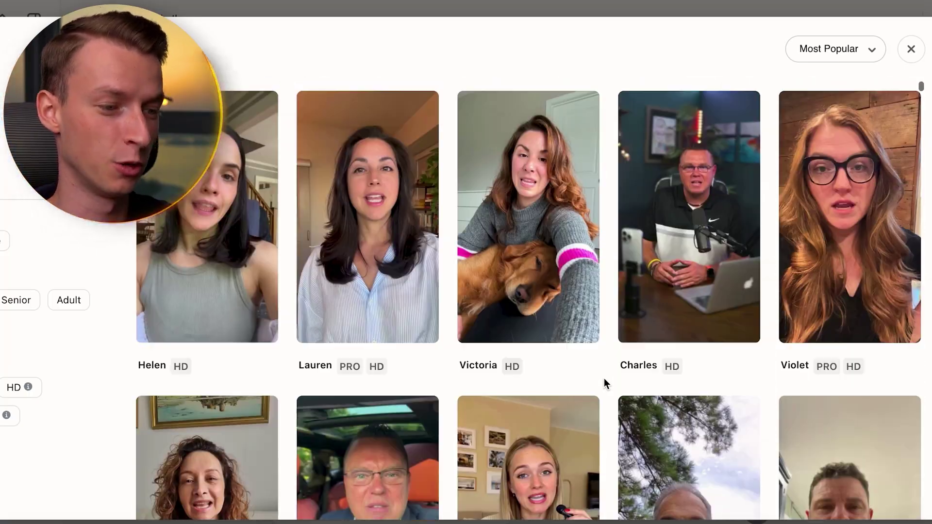
{"action": "scroll", "coordinate": [603, 378], "scroll_direction": "up", "scroll_amount": 12}
{"action": "scroll", "coordinate": [604, 377], "scroll_direction": "down", "scroll_amount": 10}
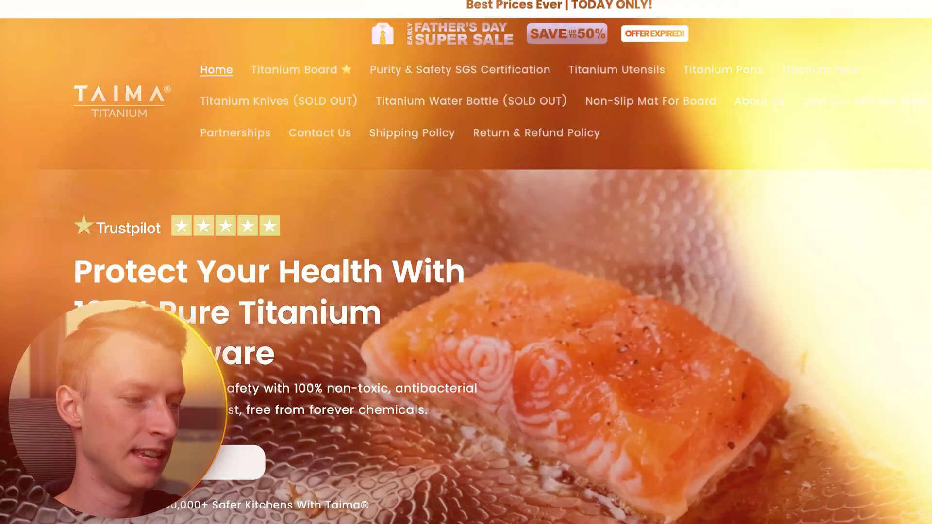
{"action": "scroll", "coordinate": [671, 269], "scroll_direction": "down", "scroll_amount": 4}
{"action": "scroll", "coordinate": [670, 269], "scroll_direction": "down", "scroll_amount": 5}
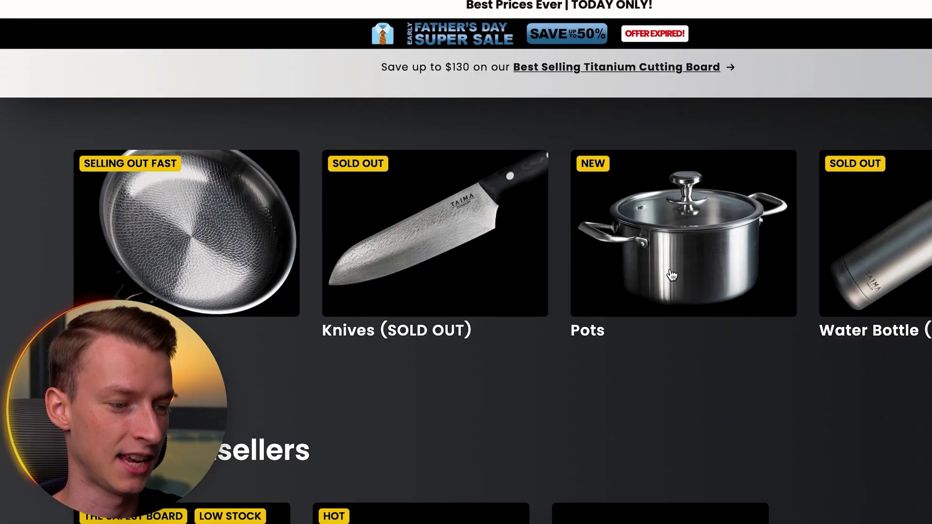
{"action": "scroll", "coordinate": [180, 283], "scroll_direction": "up", "scroll_amount": 1}
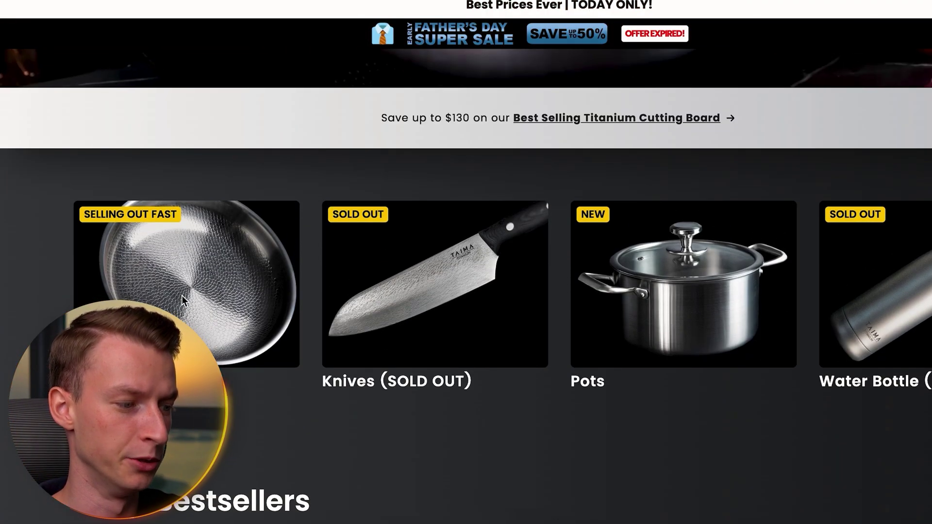
{"action": "scroll", "coordinate": [178, 286], "scroll_direction": "up", "scroll_amount": 8}
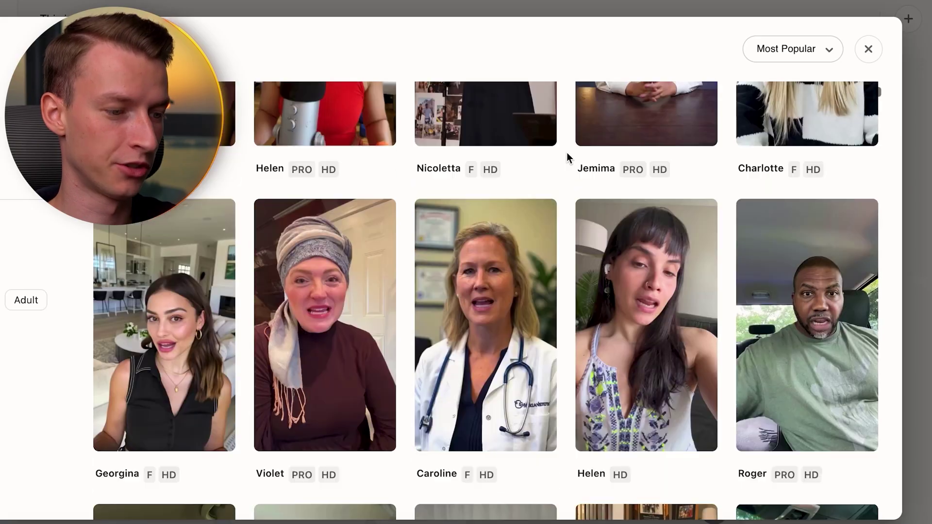
Step: Browse the actor grid and pick Violet as the first actor
{"action": "scroll", "coordinate": [566, 155], "scroll_direction": "down", "scroll_amount": 5}
{"action": "scroll", "coordinate": [567, 153], "scroll_direction": "up", "scroll_amount": 4}
{"action": "scroll", "coordinate": [567, 152], "scroll_direction": "down", "scroll_amount": 1}
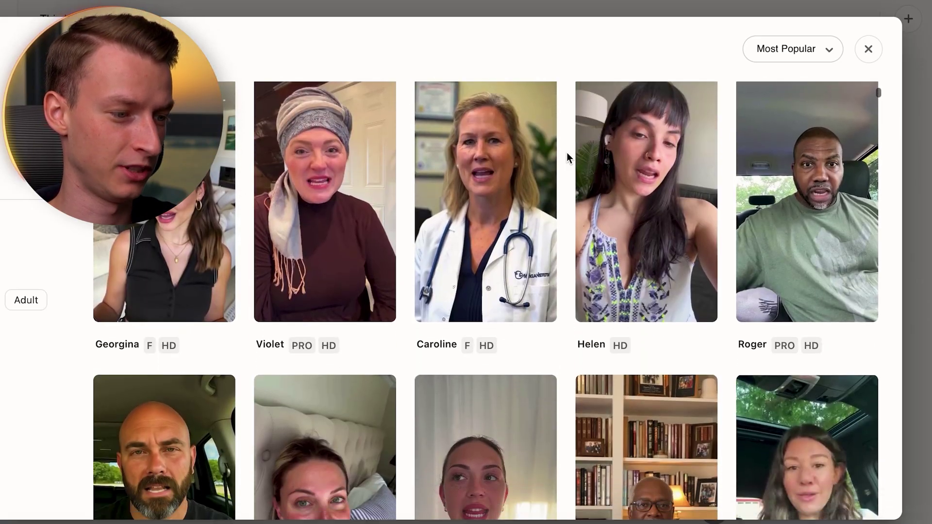
{"action": "scroll", "coordinate": [325, 211], "scroll_direction": "up", "scroll_amount": 1}
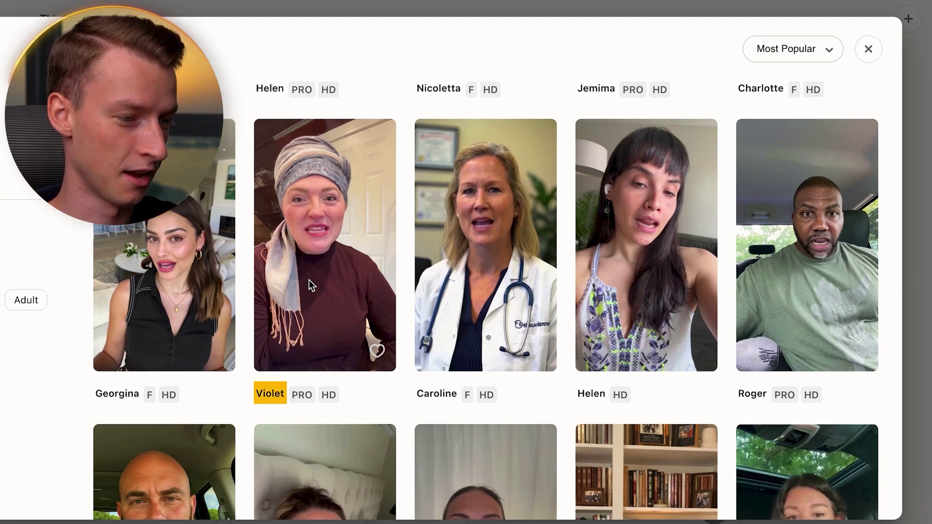
{"action": "left_click", "coordinate": [352, 261]}
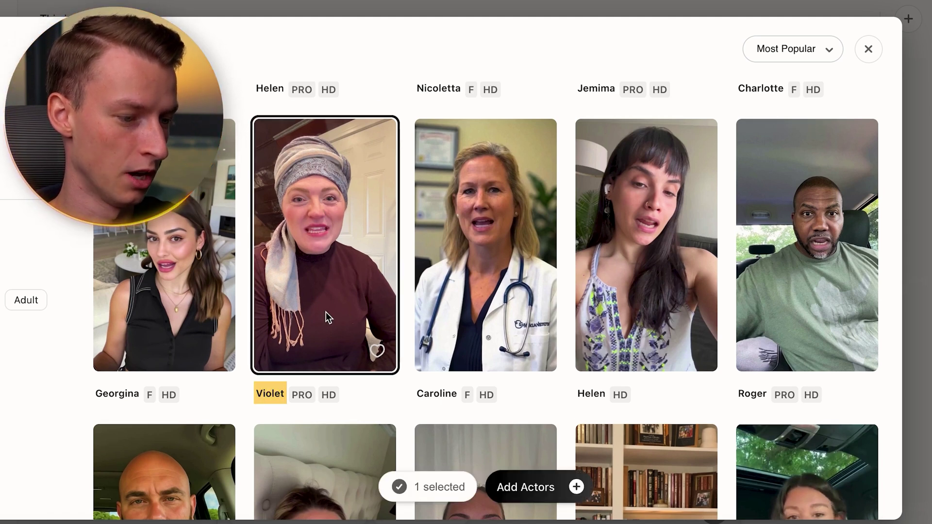
Step: Add Elizabeth as a second actor and bring the Situation filter tags into view
{"action": "scroll", "coordinate": [384, 256], "scroll_direction": "down", "scroll_amount": 5}
{"action": "scroll", "coordinate": [571, 277], "scroll_direction": "down", "scroll_amount": 15}
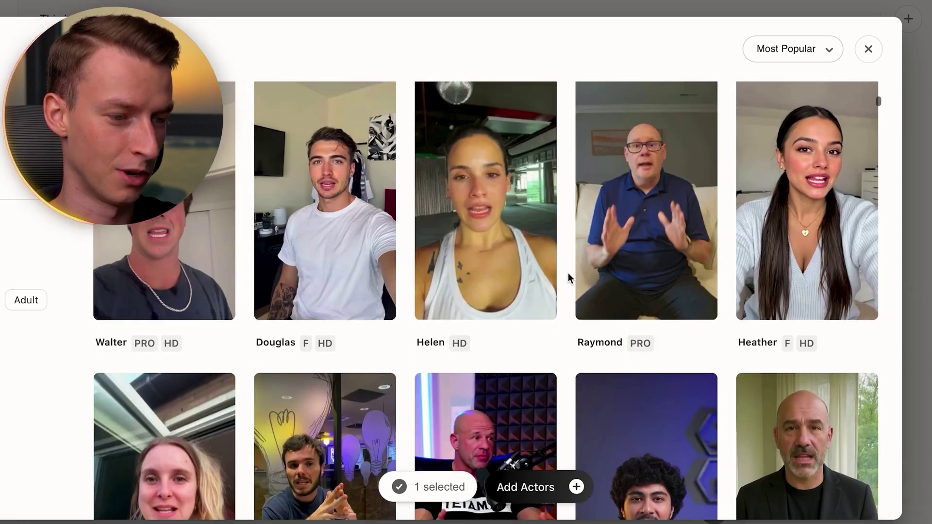
{"action": "scroll", "coordinate": [569, 277], "scroll_direction": "down", "scroll_amount": 7}
{"action": "scroll", "coordinate": [569, 275], "scroll_direction": "down", "scroll_amount": 6}
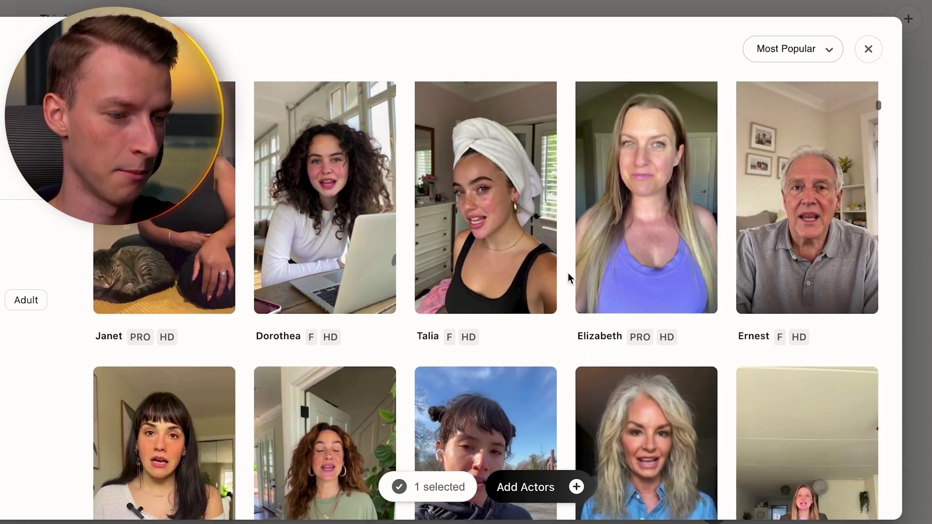
{"action": "scroll", "coordinate": [568, 274], "scroll_direction": "up", "scroll_amount": 3}
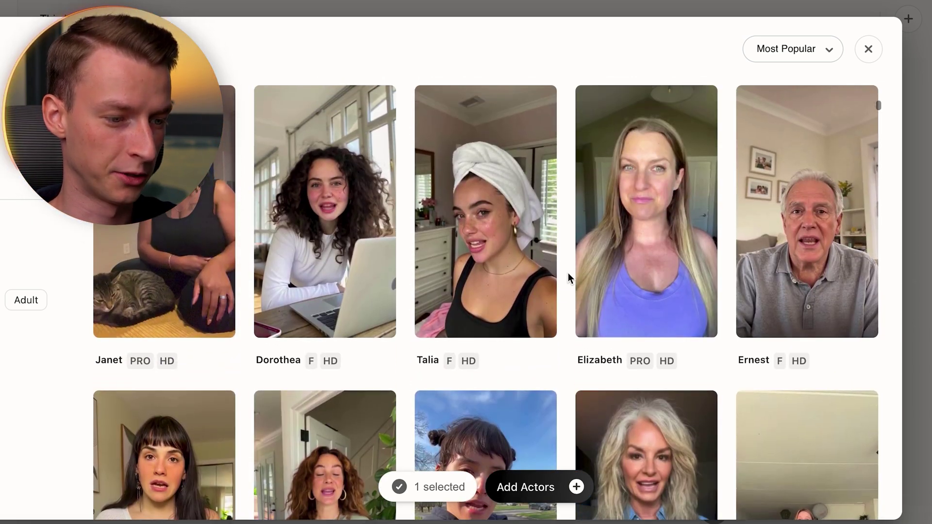
{"action": "left_click", "coordinate": [659, 231]}
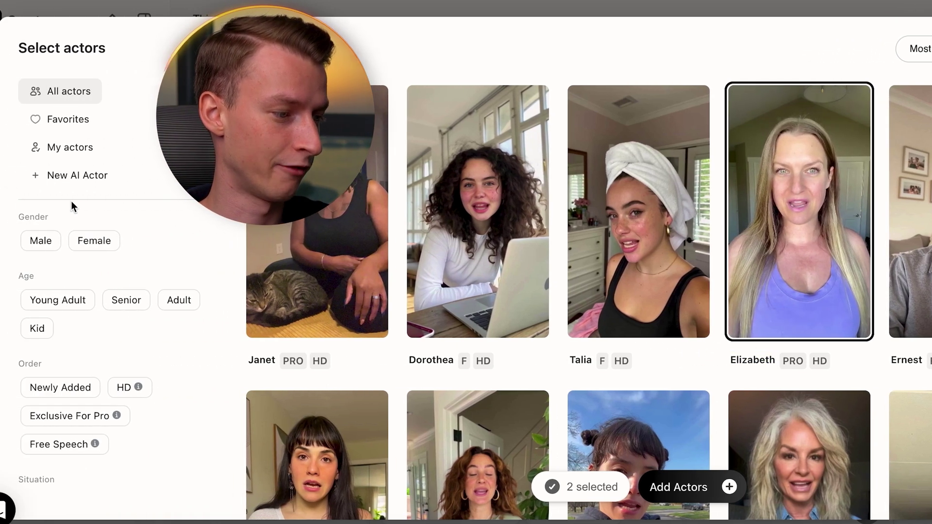
{"action": "scroll", "coordinate": [120, 370], "scroll_direction": "down", "scroll_amount": 10}
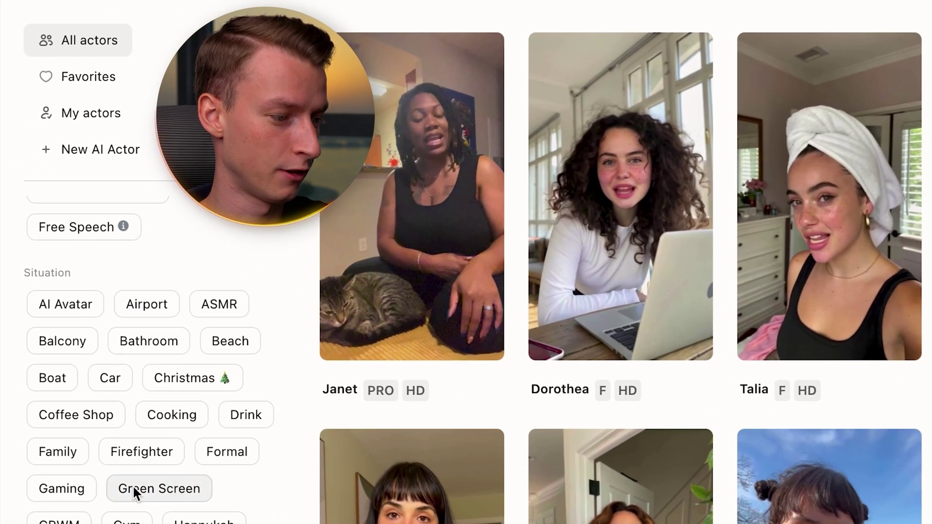
Step: Filter actors by the Cooking situation and select William
{"action": "left_click", "coordinate": [192, 293]}
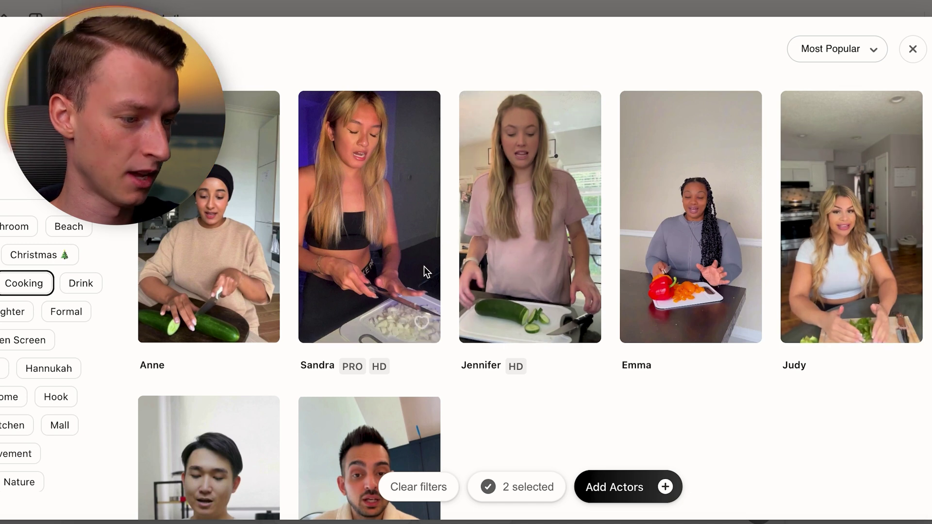
{"action": "scroll", "coordinate": [559, 349], "scroll_direction": "down", "scroll_amount": 4}
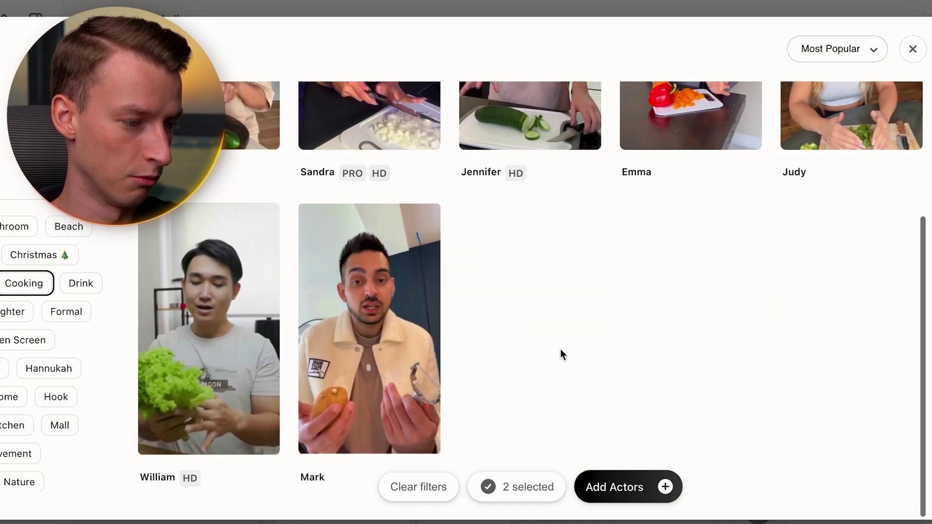
{"action": "scroll", "coordinate": [574, 344], "scroll_direction": "up", "scroll_amount": 3}
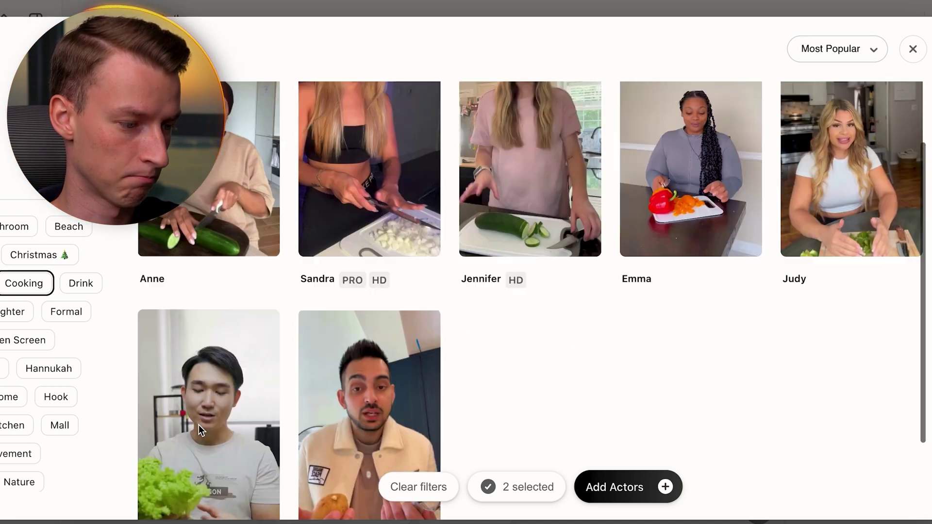
{"action": "left_click", "coordinate": [199, 425]}
Step: Add Violet, Elizabeth and William to the script
{"action": "scroll", "coordinate": [199, 425], "scroll_direction": "down", "scroll_amount": 3}
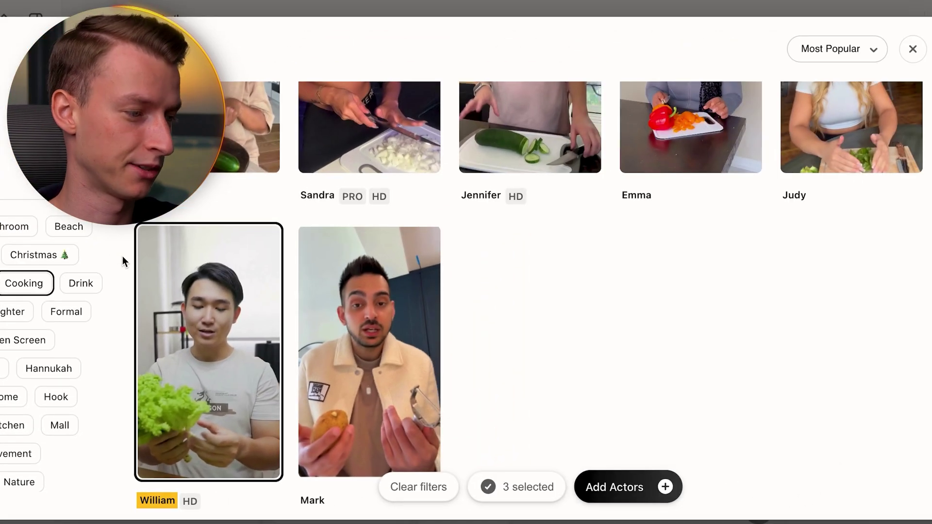
{"action": "scroll", "coordinate": [123, 260], "scroll_direction": "down", "scroll_amount": 5}
{"action": "scroll", "coordinate": [7, 297], "scroll_direction": "down", "scroll_amount": 5}
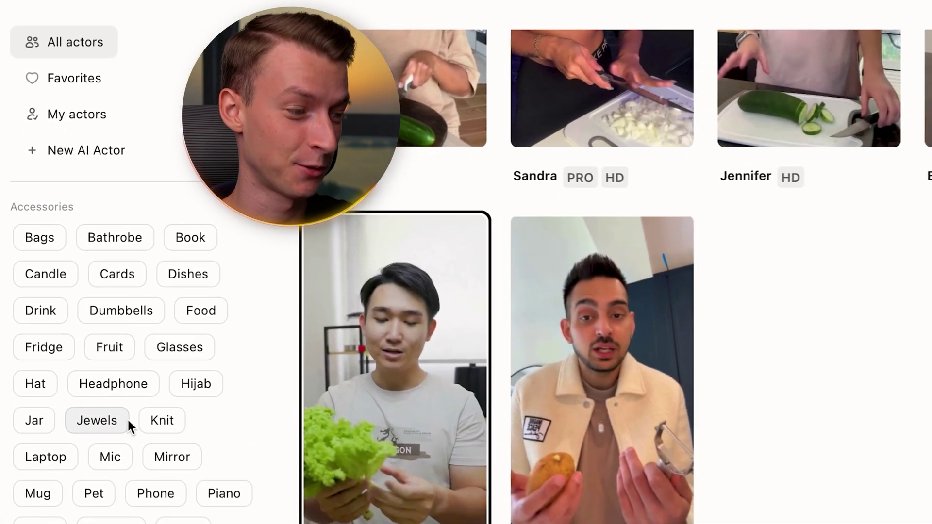
{"action": "scroll", "coordinate": [128, 420], "scroll_direction": "down", "scroll_amount": 3}
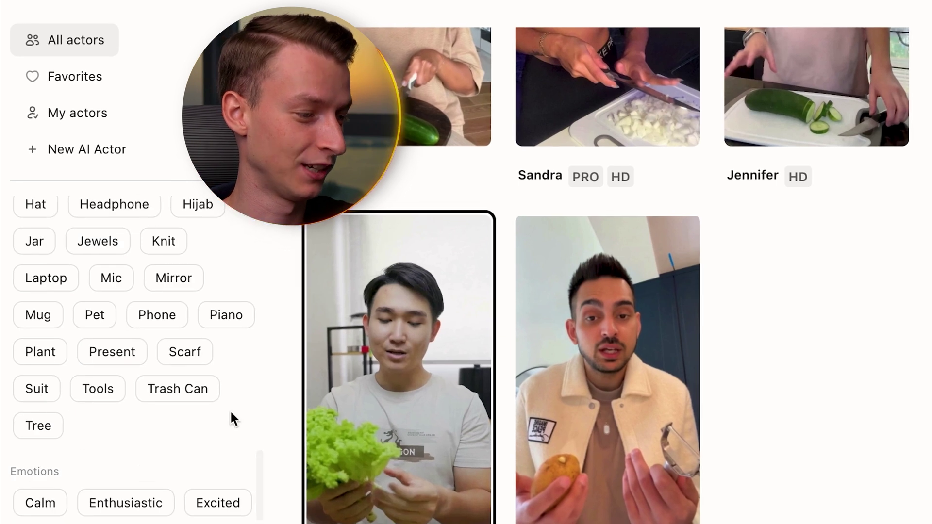
{"action": "scroll", "coordinate": [229, 410], "scroll_direction": "down", "scroll_amount": 4}
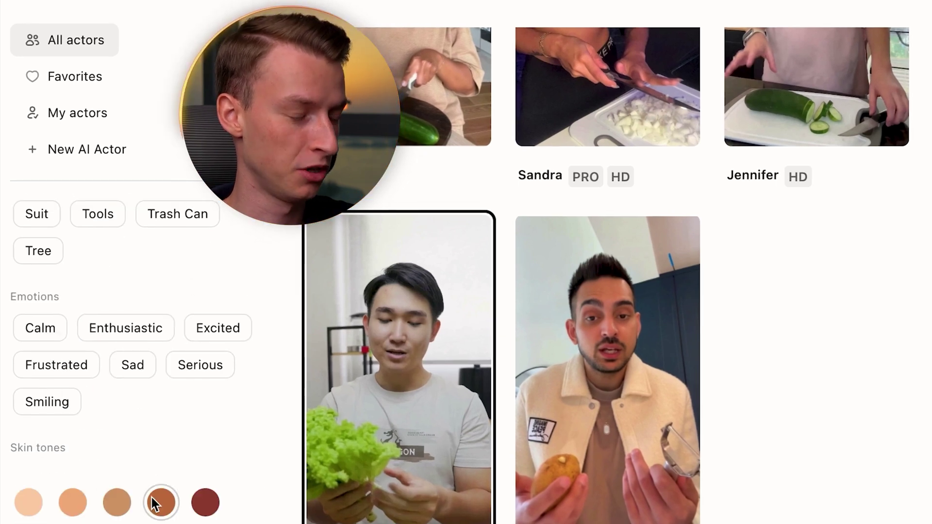
{"action": "scroll", "coordinate": [218, 437], "scroll_direction": "up", "scroll_amount": 10}
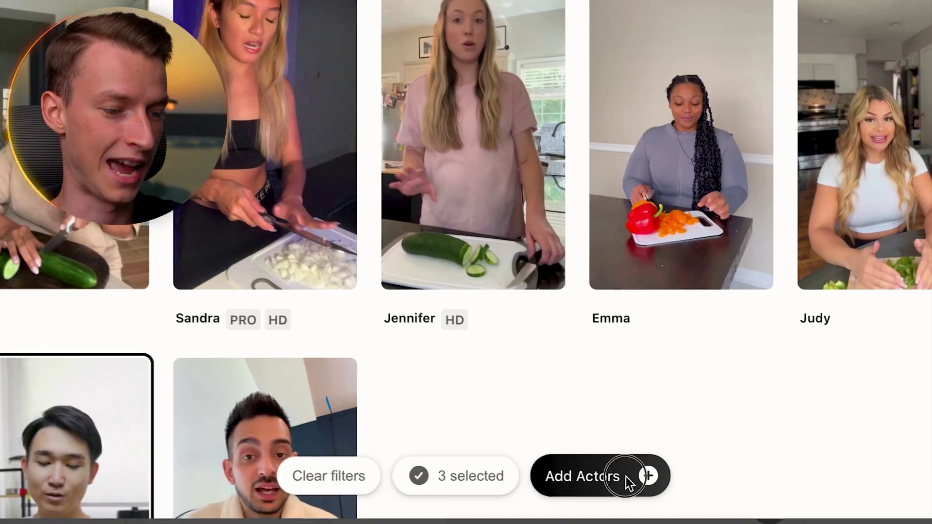
{"action": "left_click", "coordinate": [626, 479]}
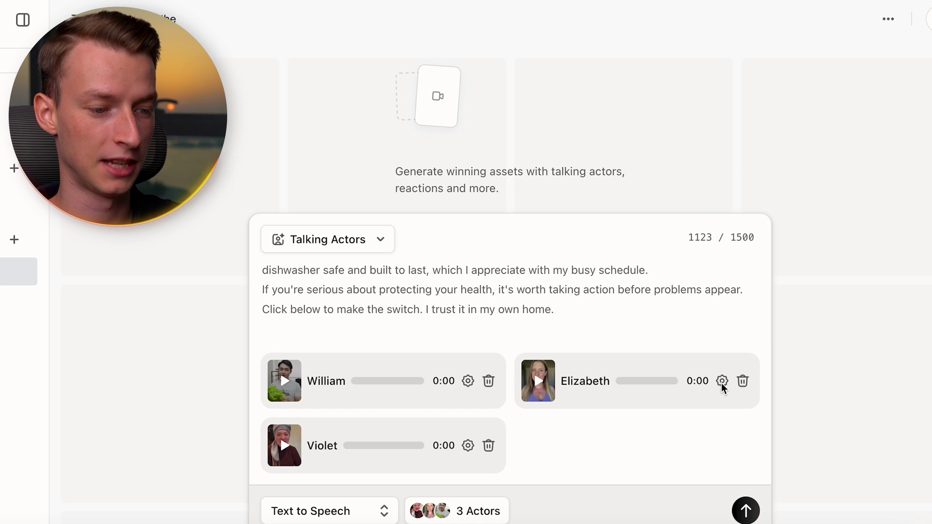
{"action": "left_click", "coordinate": [723, 382]}
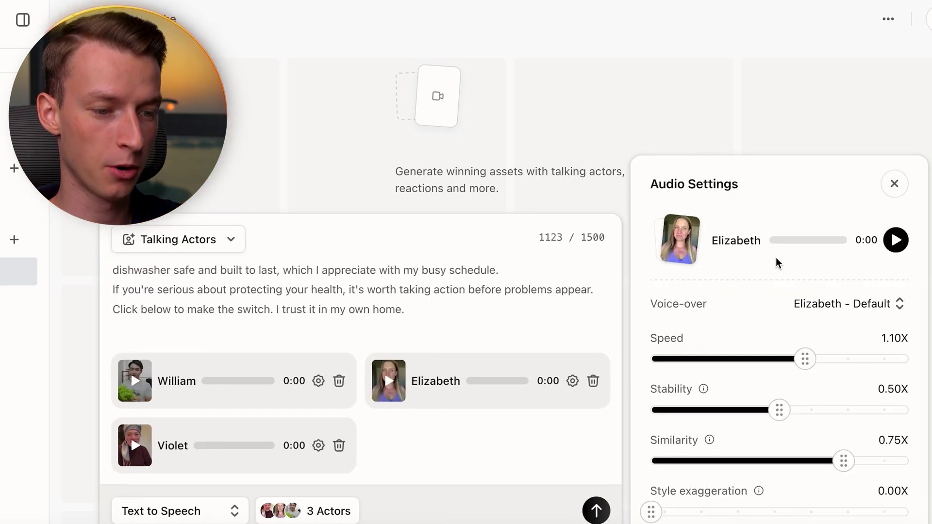
{"action": "left_click", "coordinate": [896, 240]}
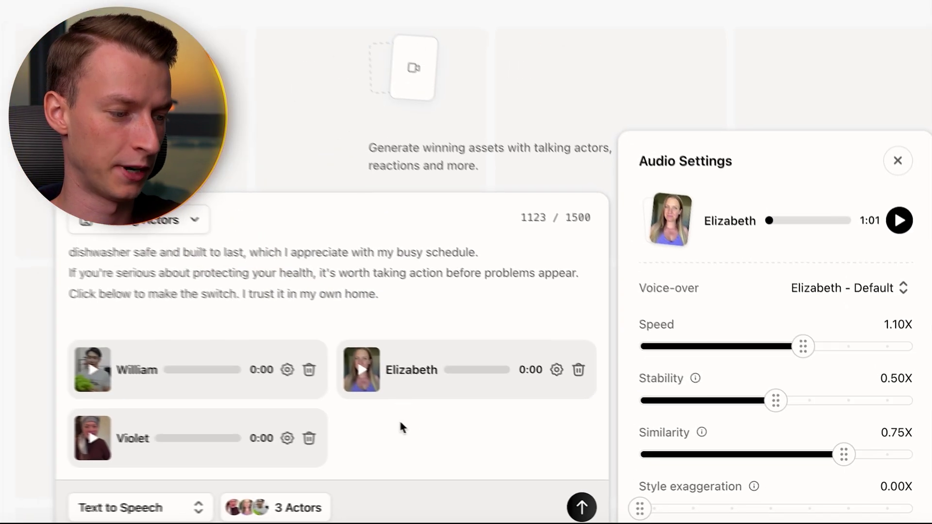
{"action": "left_click", "coordinate": [288, 370]}
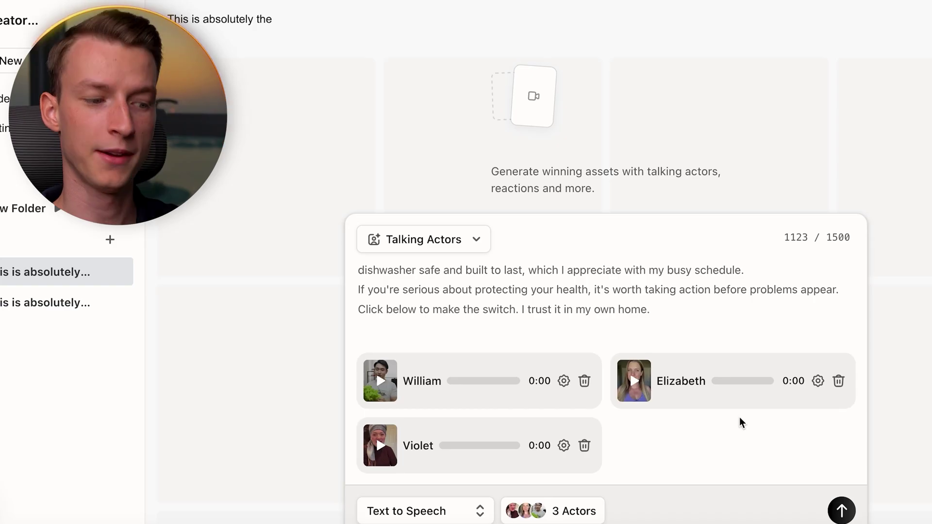
Step: Submit the three-actor script to bring up the 3-credit generation confirmation
{"action": "scroll", "coordinate": [681, 332], "scroll_direction": "up", "scroll_amount": 10}
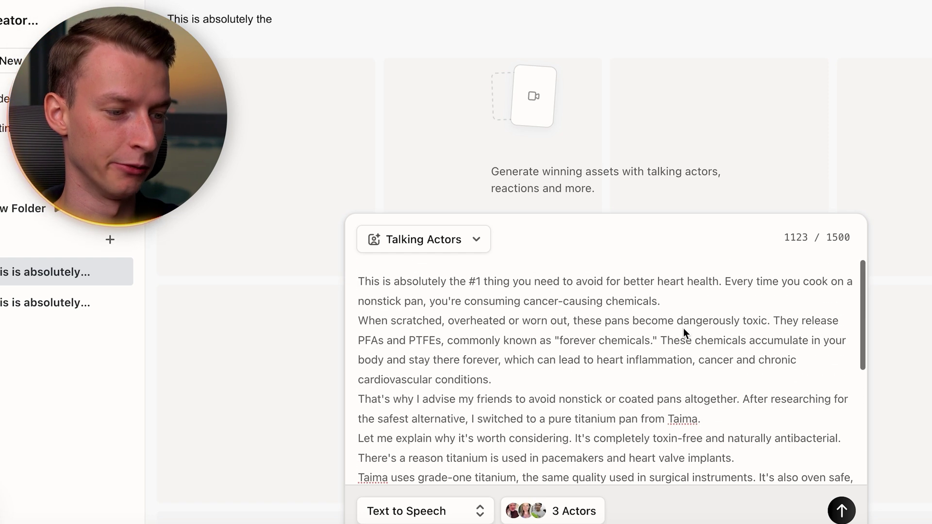
{"action": "scroll", "coordinate": [682, 332], "scroll_direction": "down", "scroll_amount": 10}
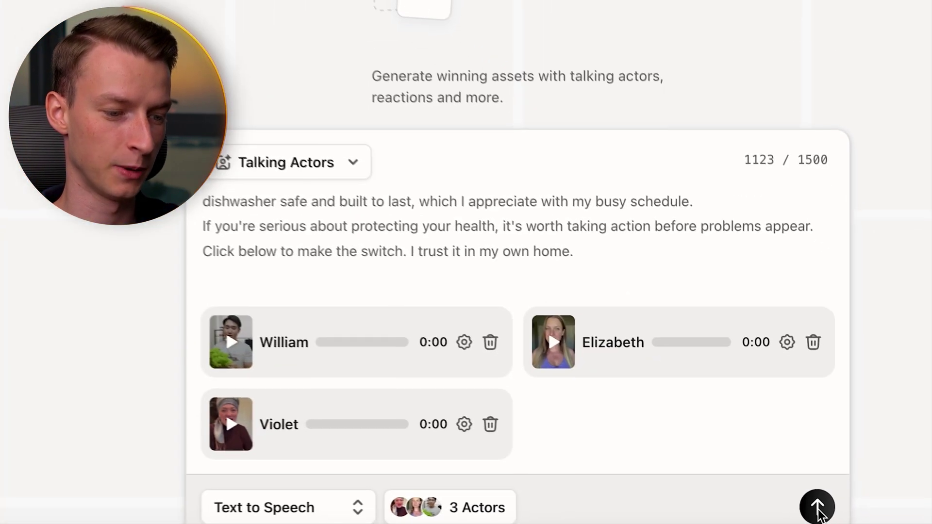
{"action": "left_click", "coordinate": [841, 509]}
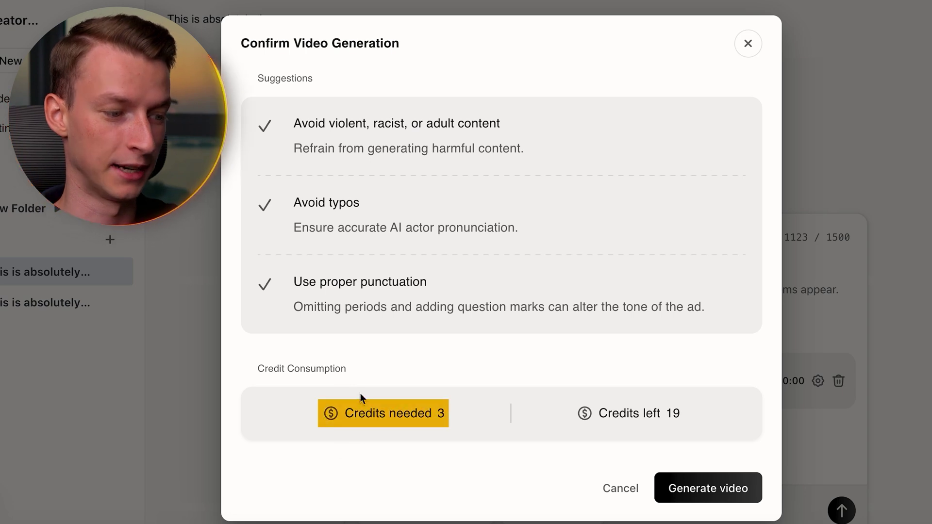
Step: Confirm generating the three actor videos for 3 credits
{"action": "left_click", "coordinate": [720, 495]}
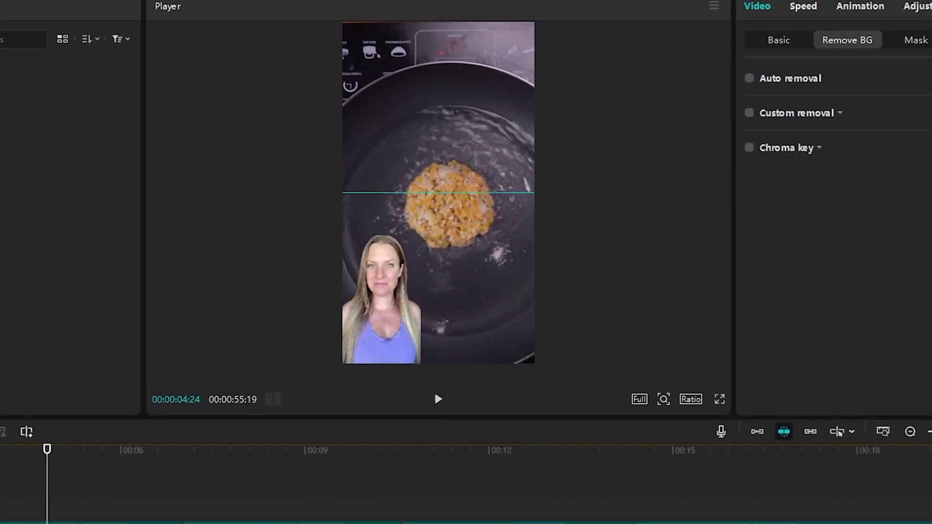
Step: Play Elizabeth's captioned clip over the frying-pan footage in CapCut's preview
{"action": "left_click", "coordinate": [438, 398]}
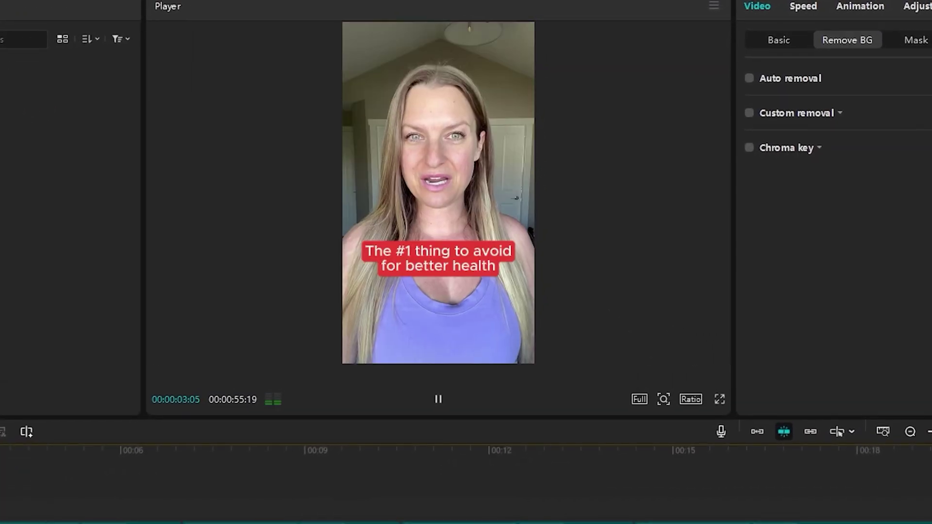